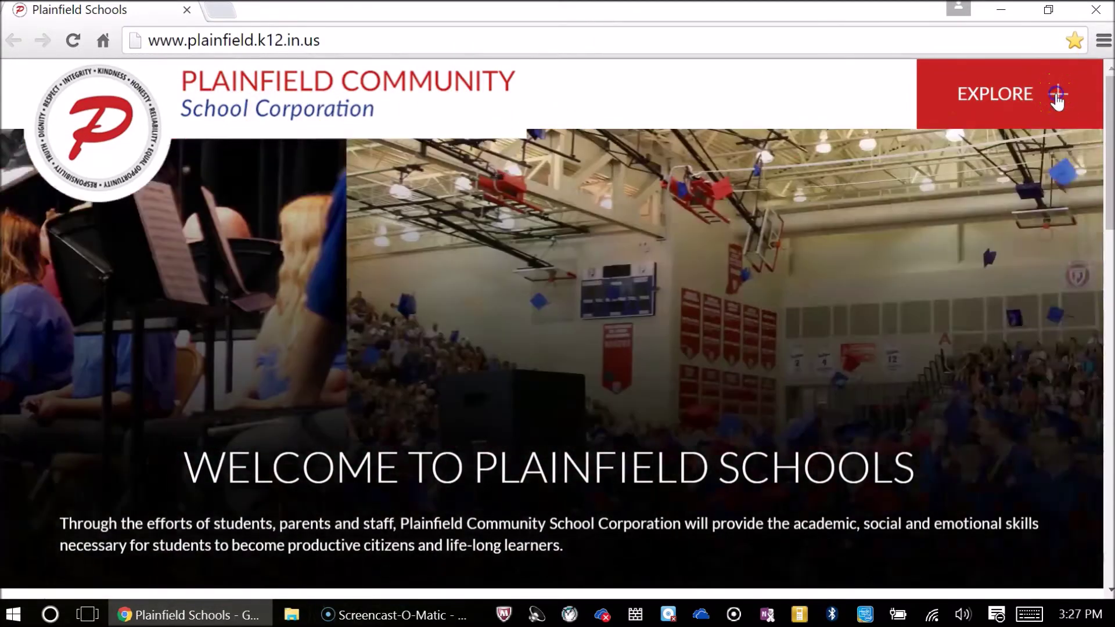
Expand the Plainfield Schools EXPLORE + link directory and scroll to the Office 365 quick link.
left_click(1057, 96)
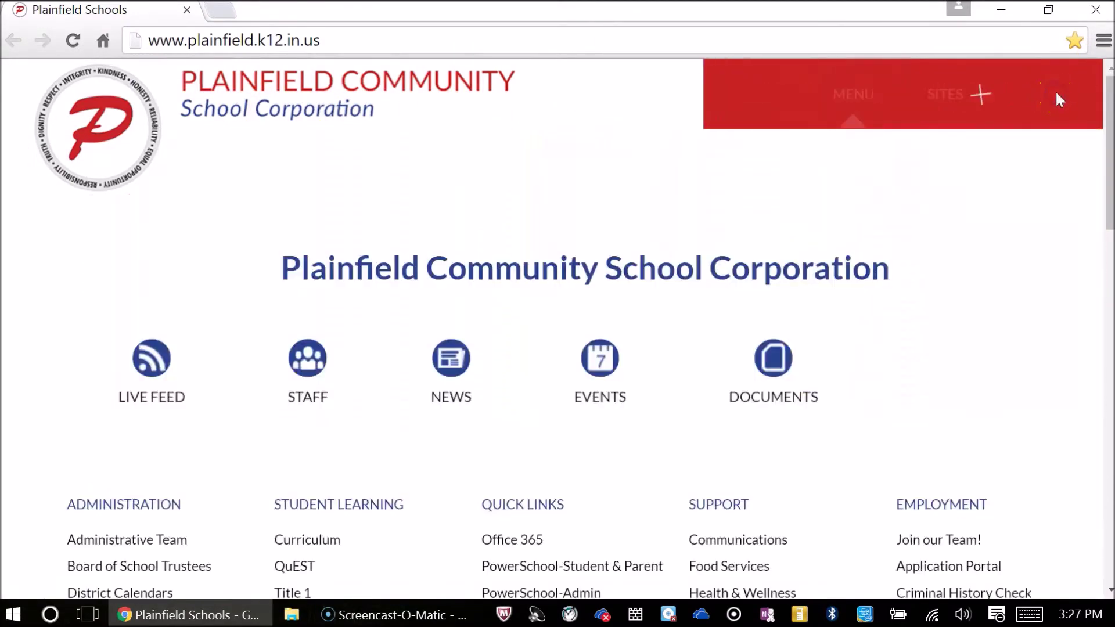
scroll(598, 443, "down", 4)
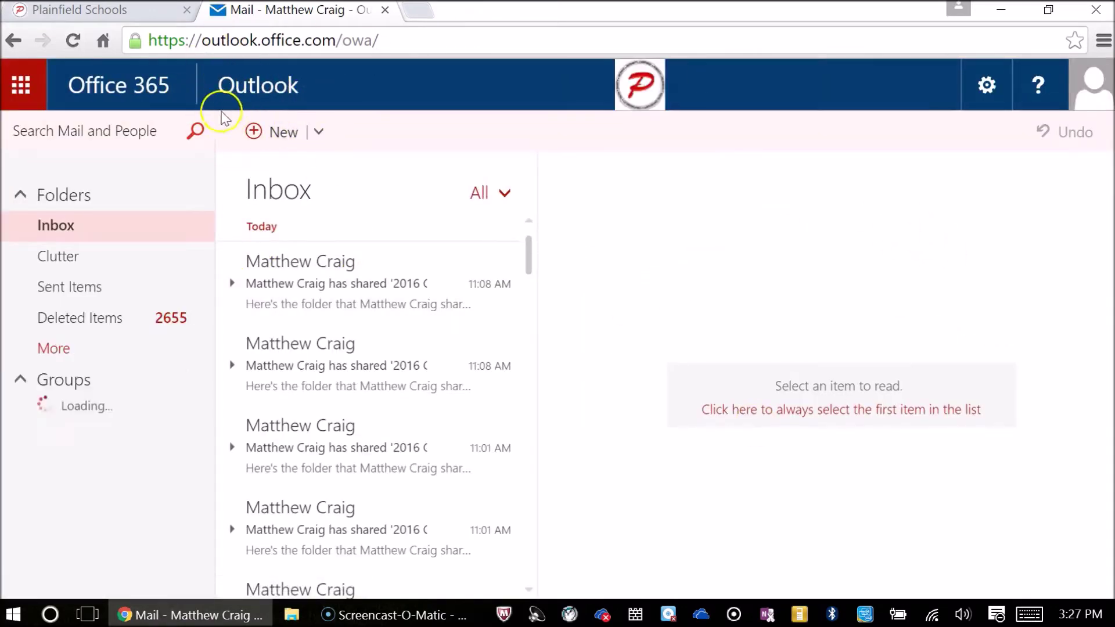
Switch to Mail from the app launcher and open the 10:56 AM '2016 Chemistry Honors A per 3' sharing email.
left_click(26, 102)
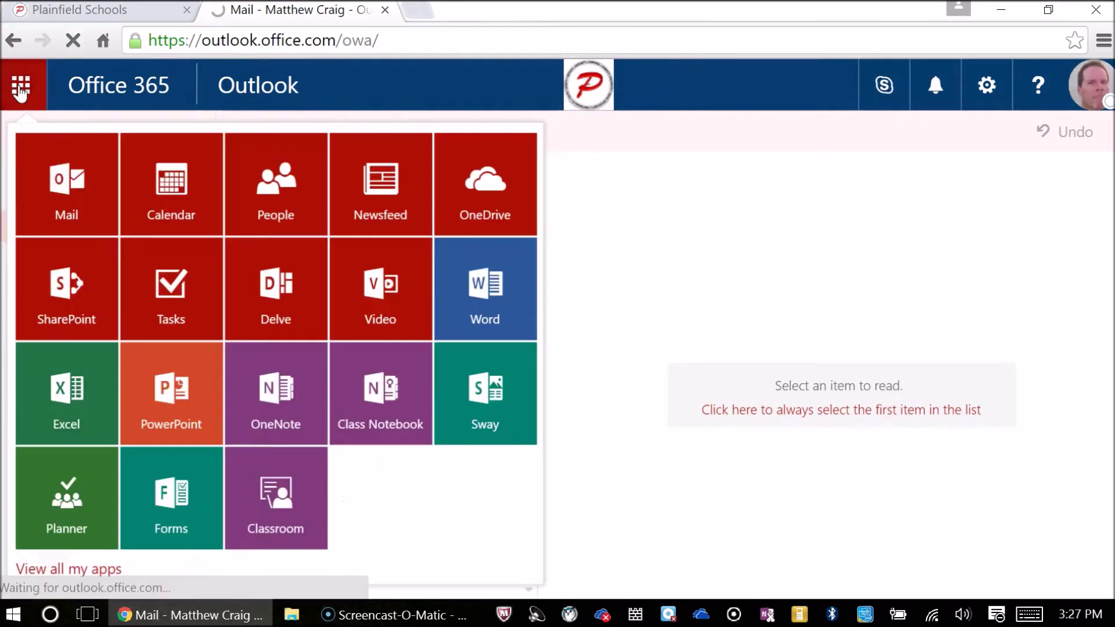
left_click(69, 196)
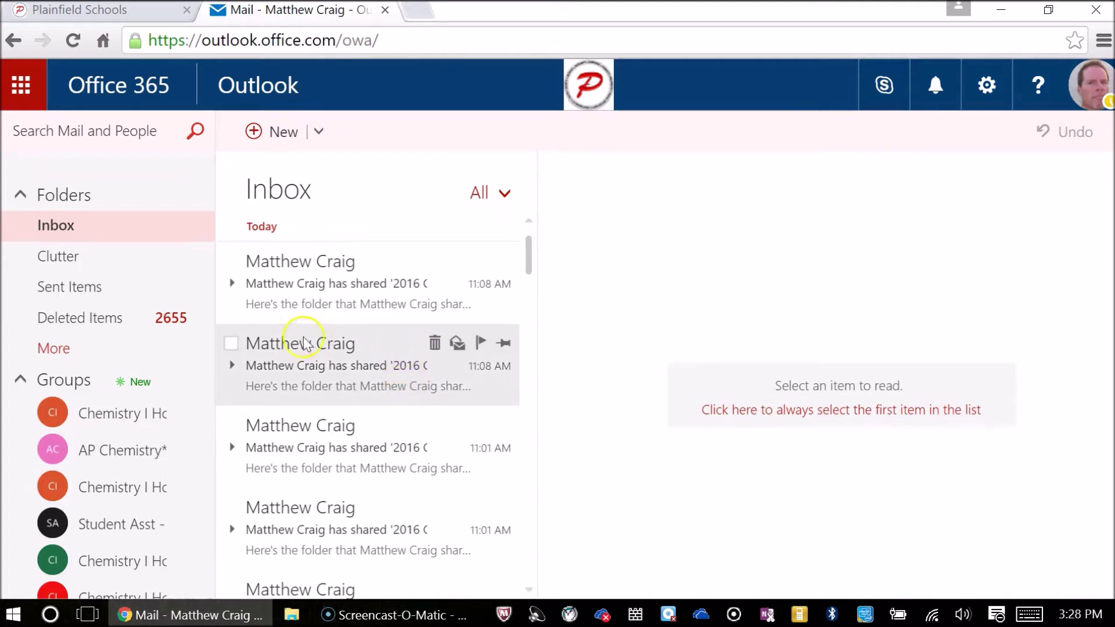
scroll(349, 328, "down", 3)
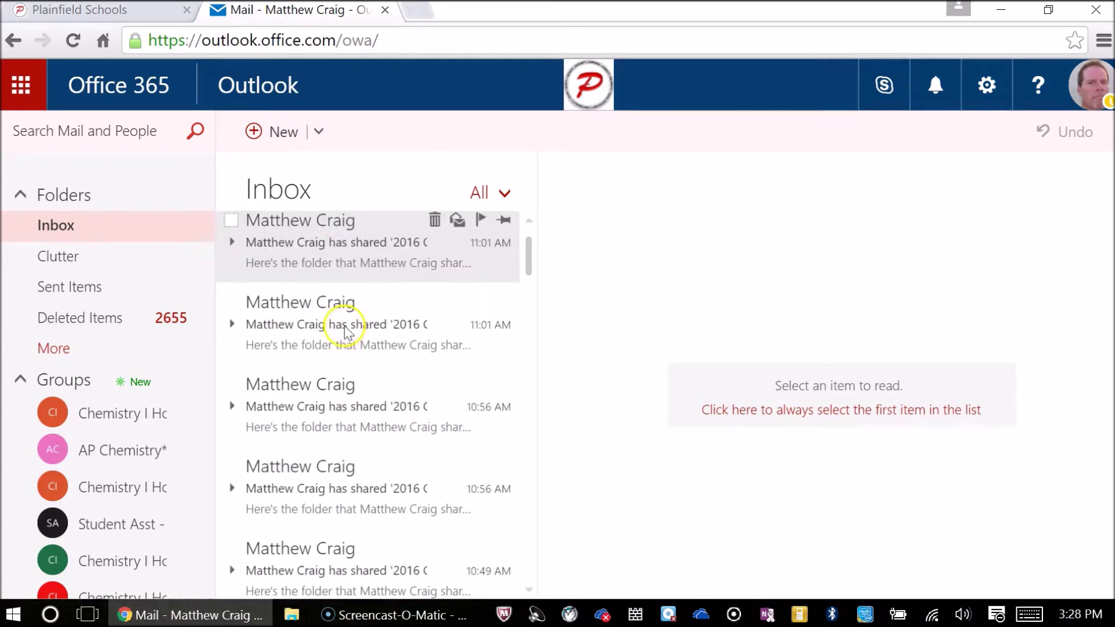
scroll(426, 344, "down", 1)
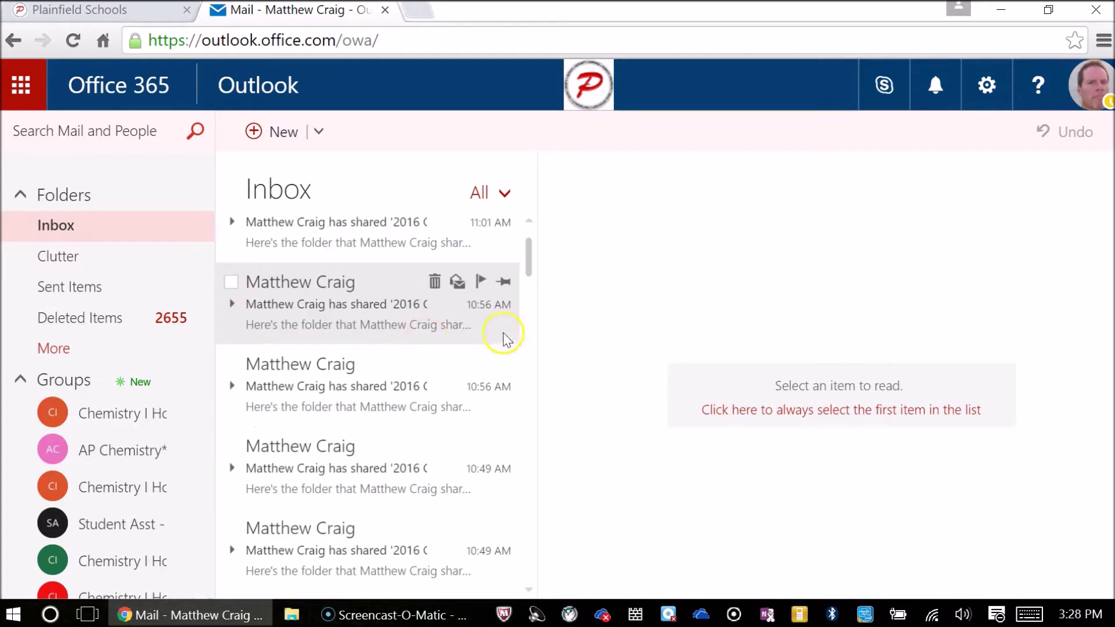
left_click(368, 330)
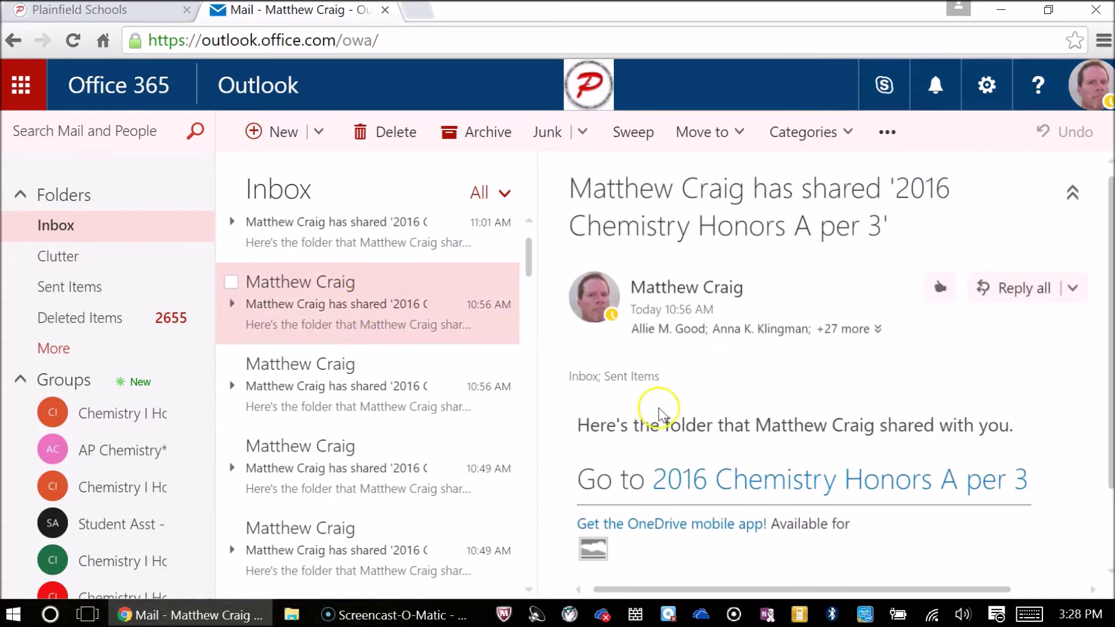
scroll(654, 413, "down", 1)
scroll(655, 413, "up", 1)
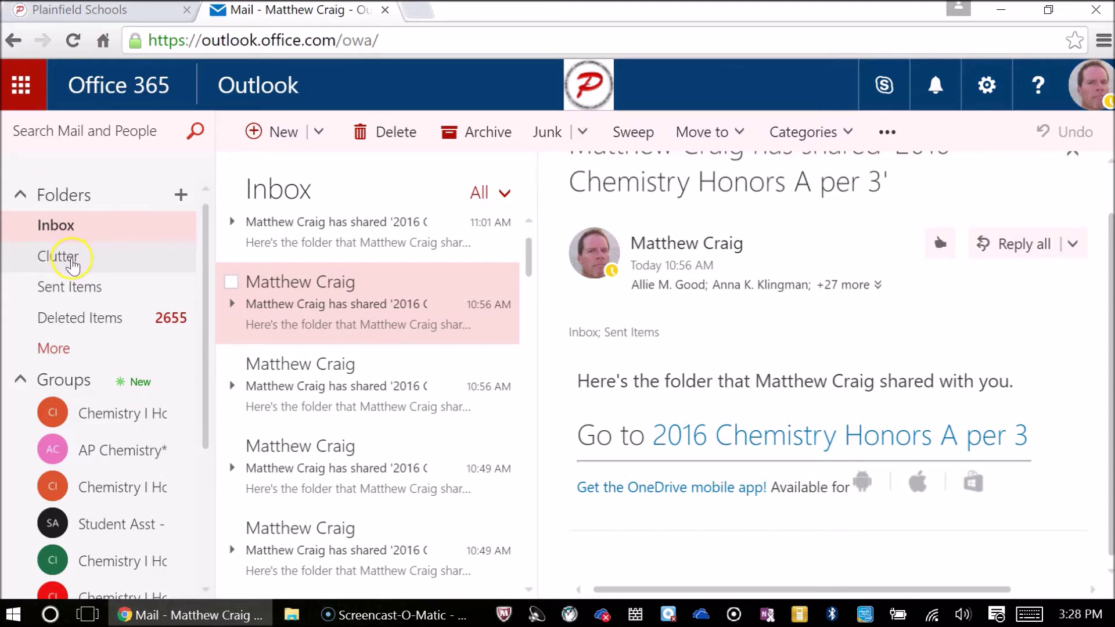
left_click(75, 264)
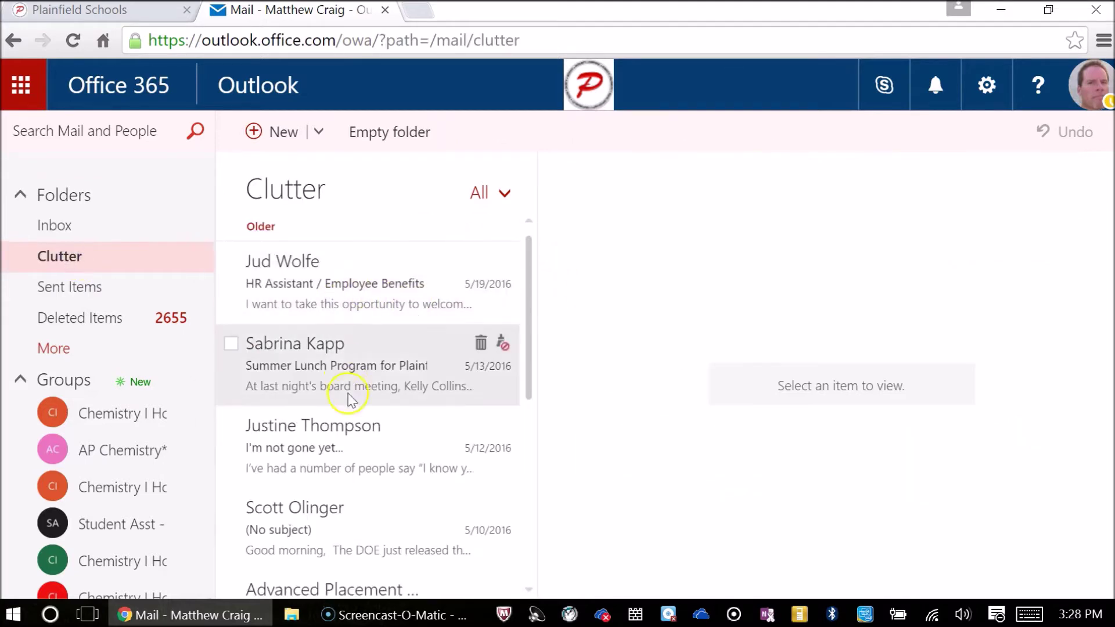
left_click(58, 230)
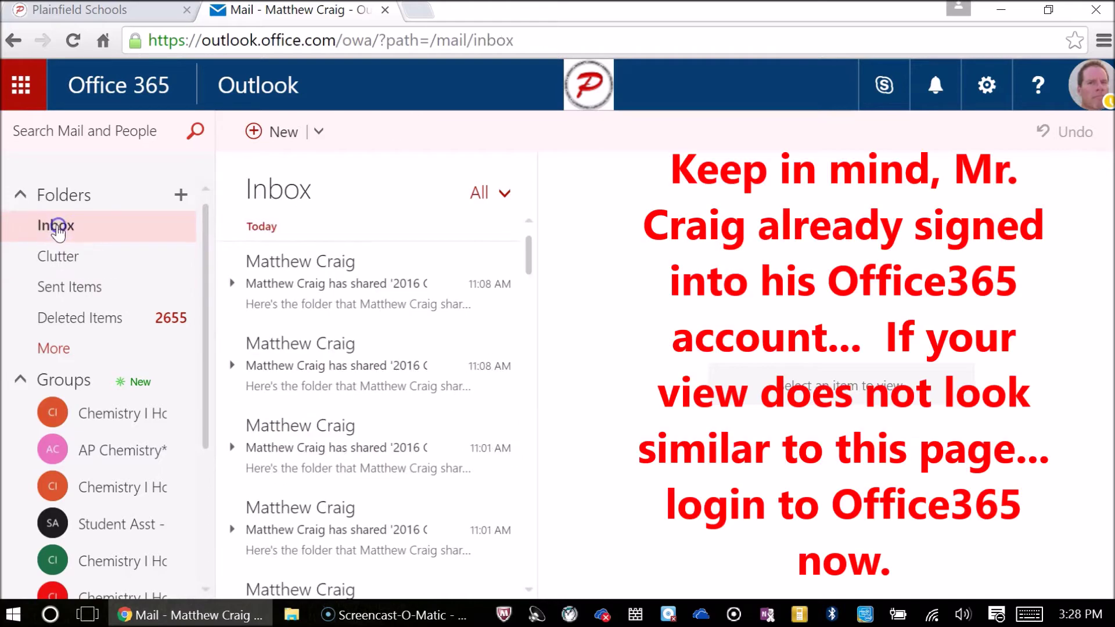
left_click(71, 261)
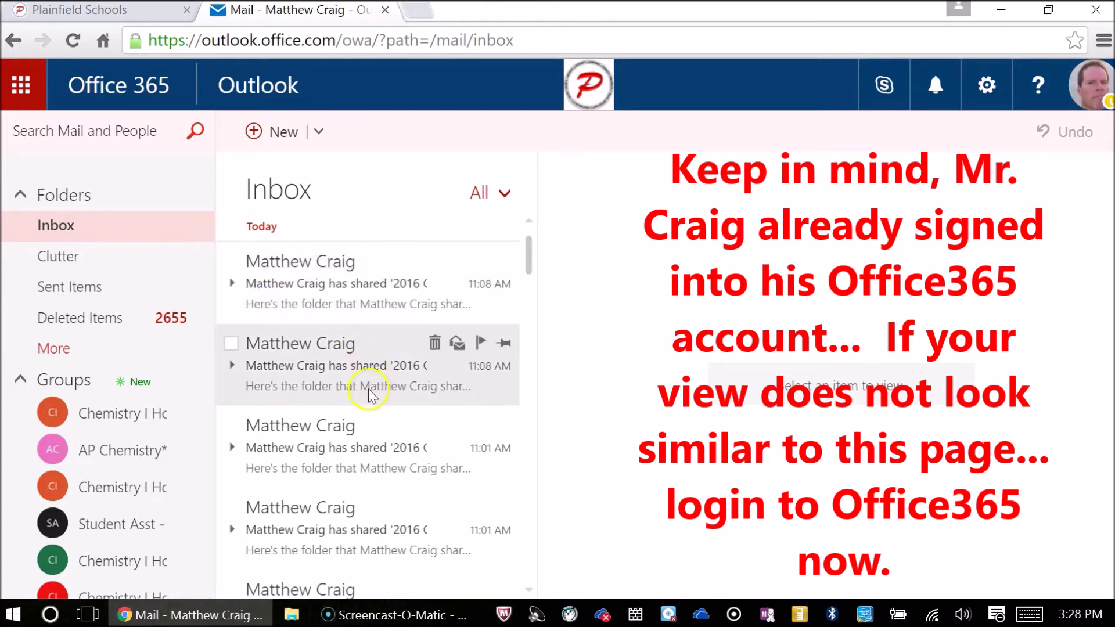
scroll(369, 389, "down", 5)
left_click(351, 399)
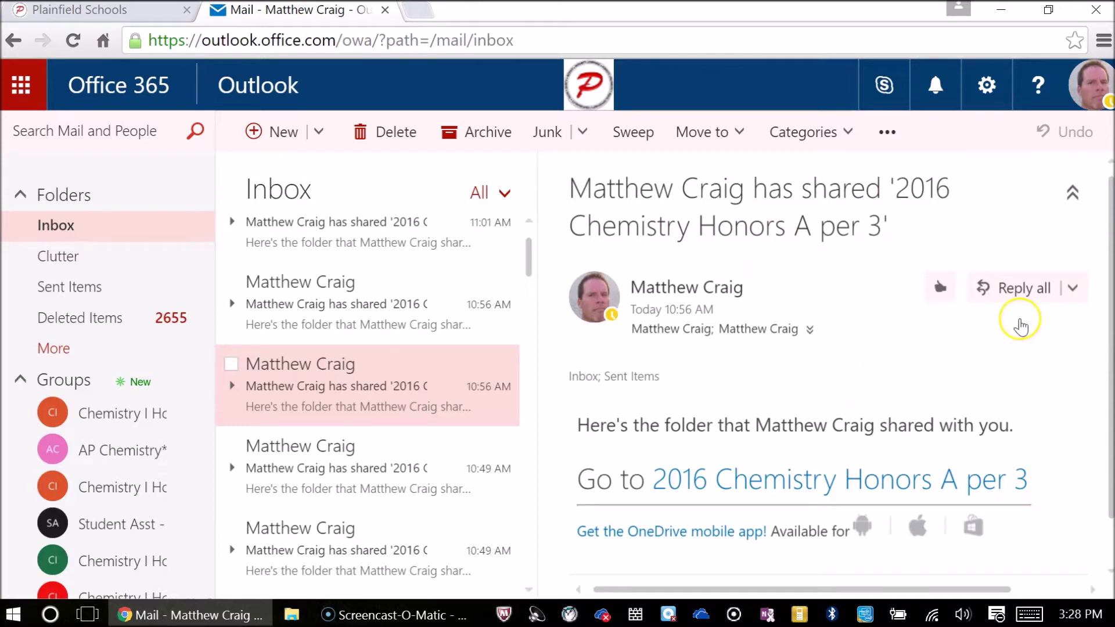
scroll(848, 302, "down", 1)
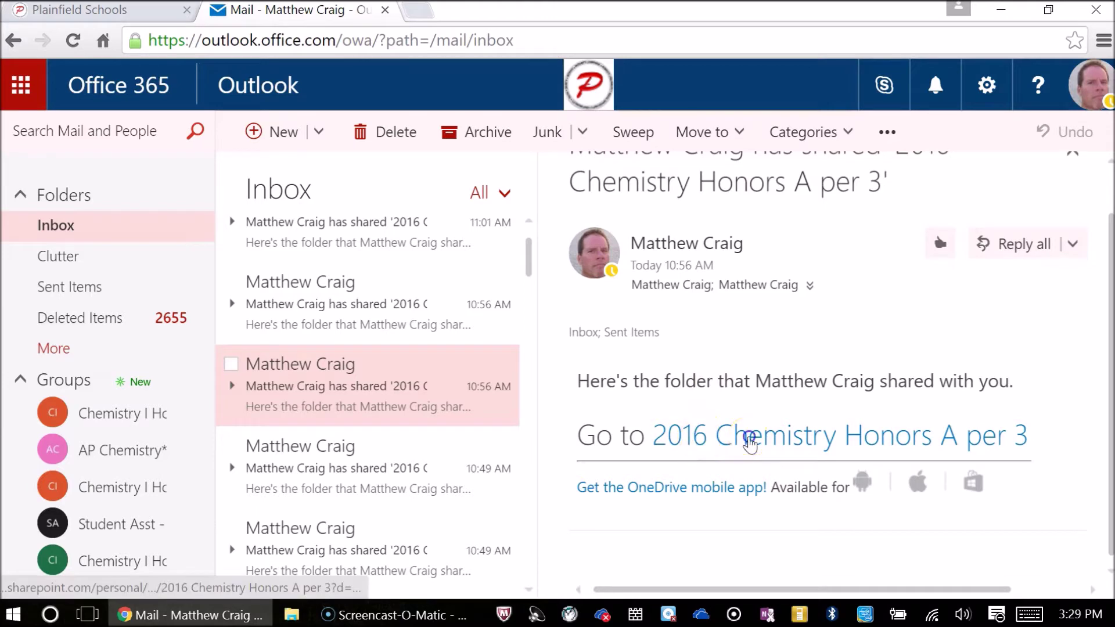
left_click(747, 437)
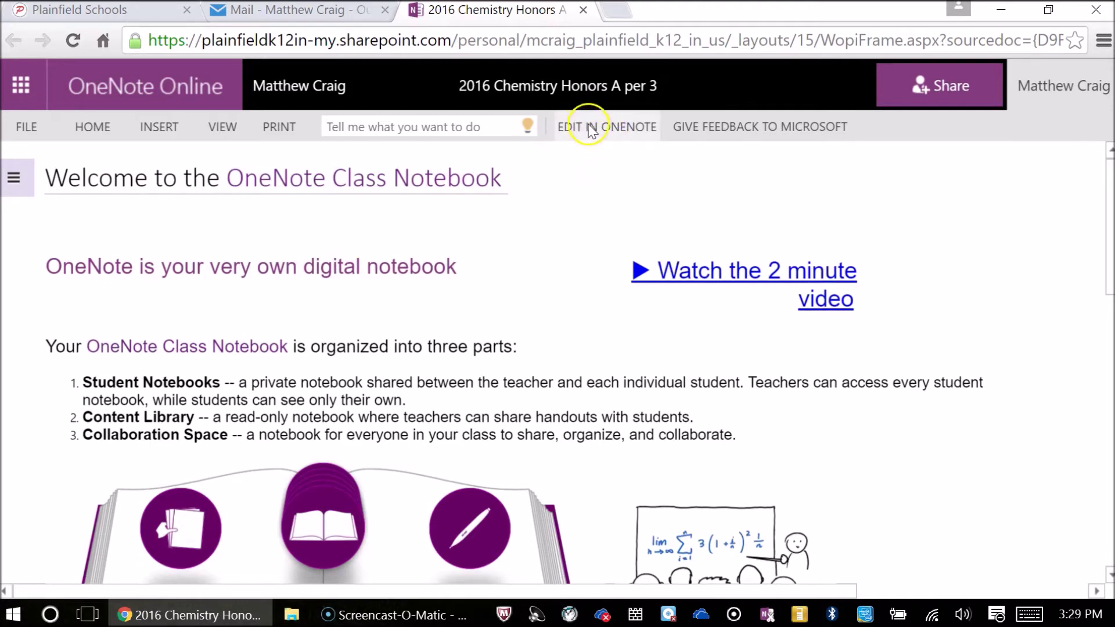
Hand the shared notebook to the OneNote app with Edit in OneNote.
left_click(603, 134)
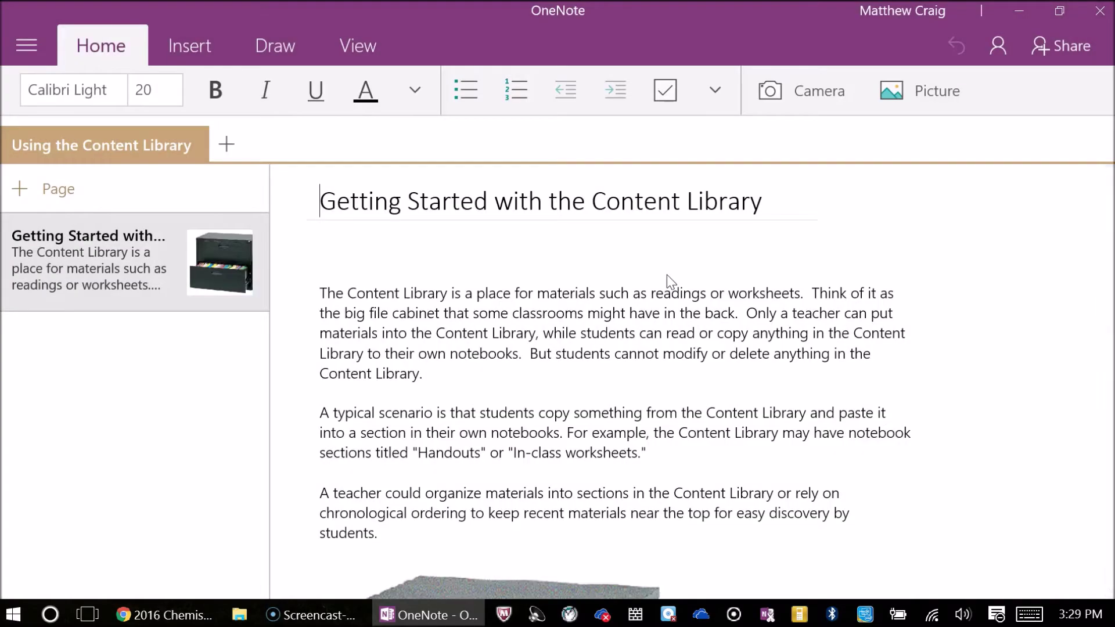
Let the class notebook sync and show its Welcome section's first page.
left_click(563, 37)
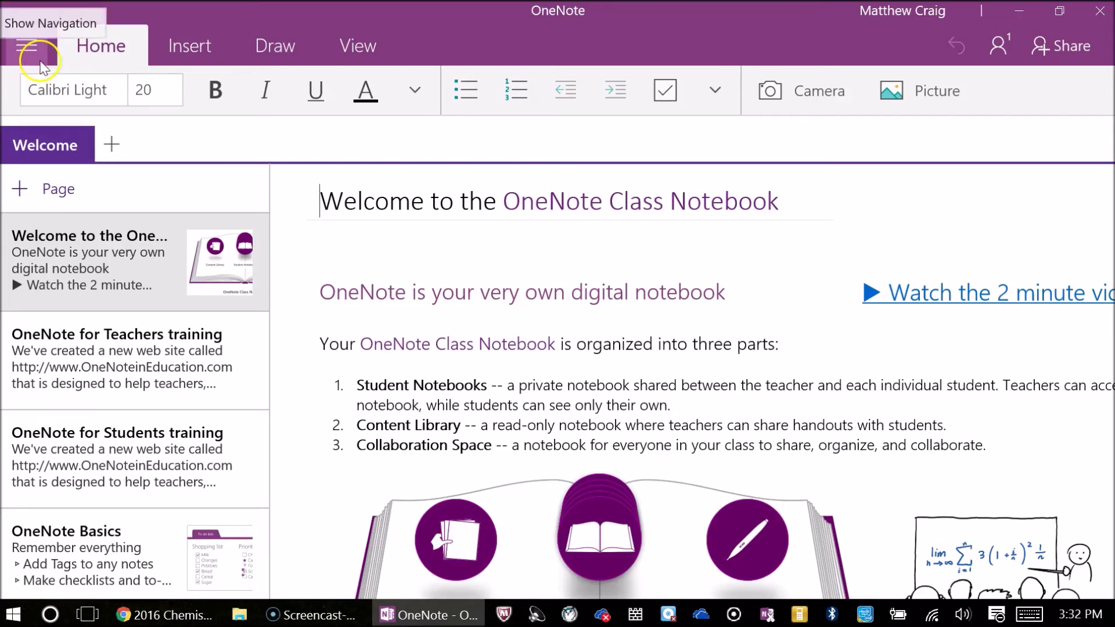
Open 2016 Chemistry Honors A per 3 from the notebook list, then bring up the Start menu.
left_click(29, 51)
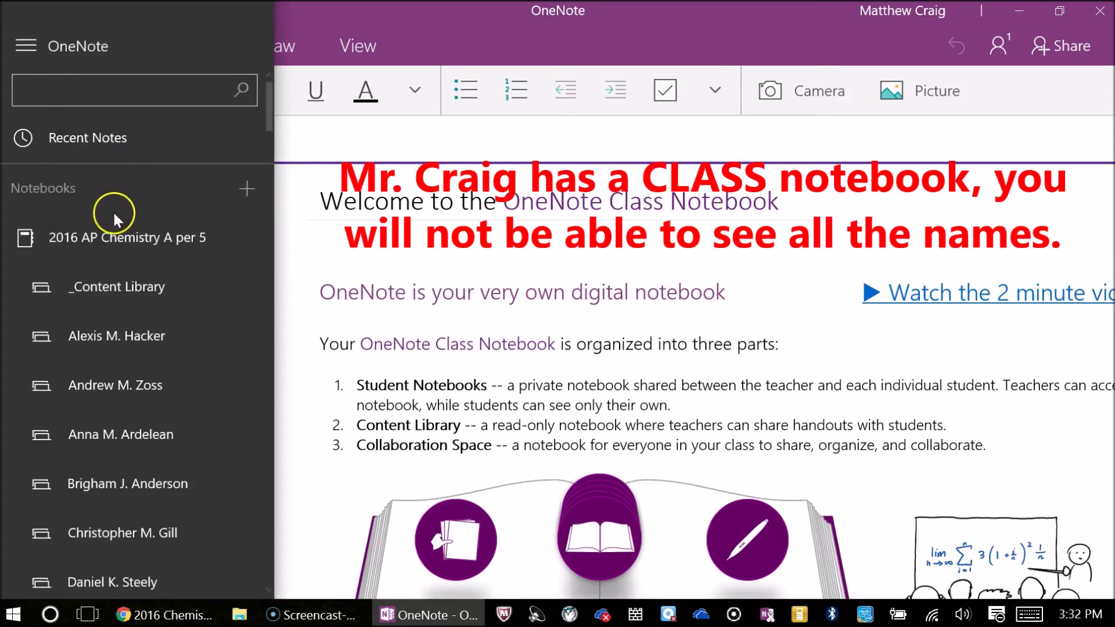
scroll(114, 203, "down", 15)
scroll(104, 218, "down", 20)
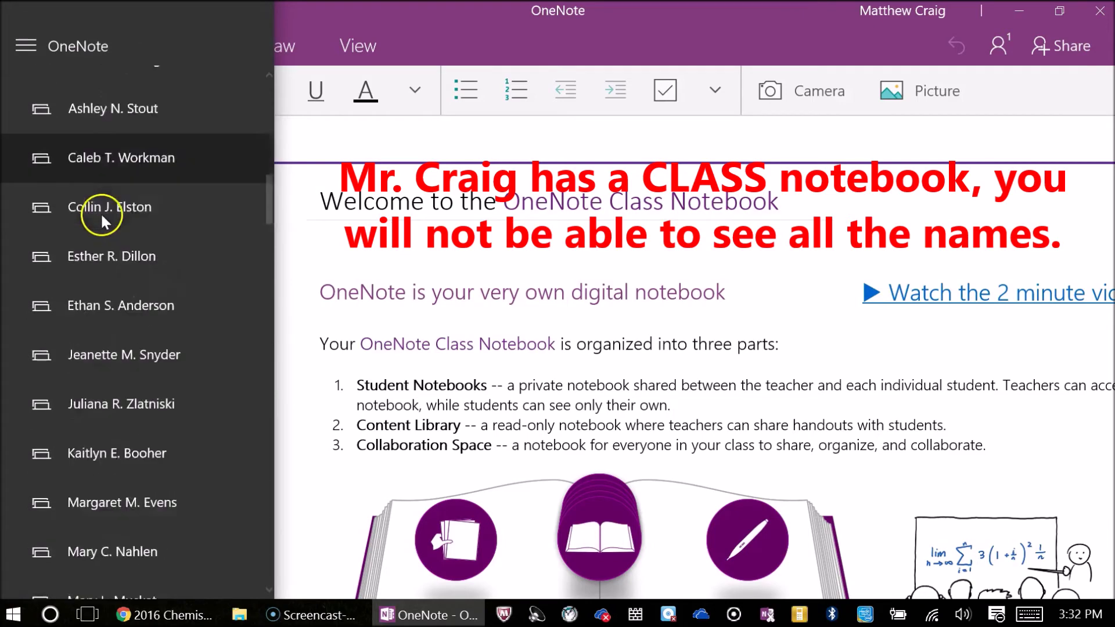
scroll(99, 228, "down", 10)
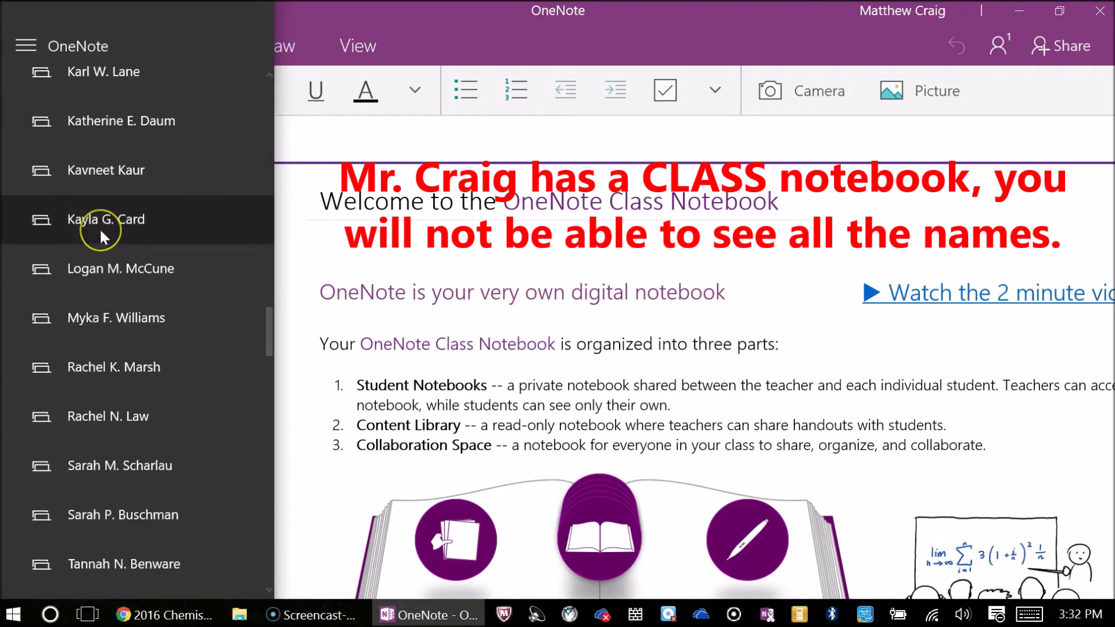
scroll(168, 350, "down", 15)
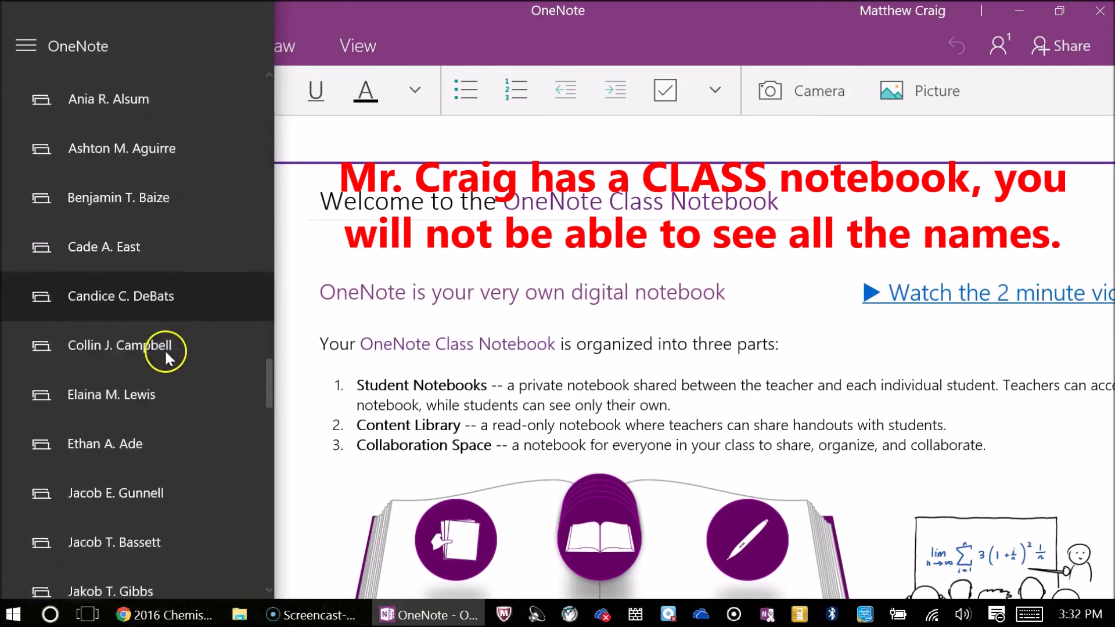
scroll(168, 348, "down", 3)
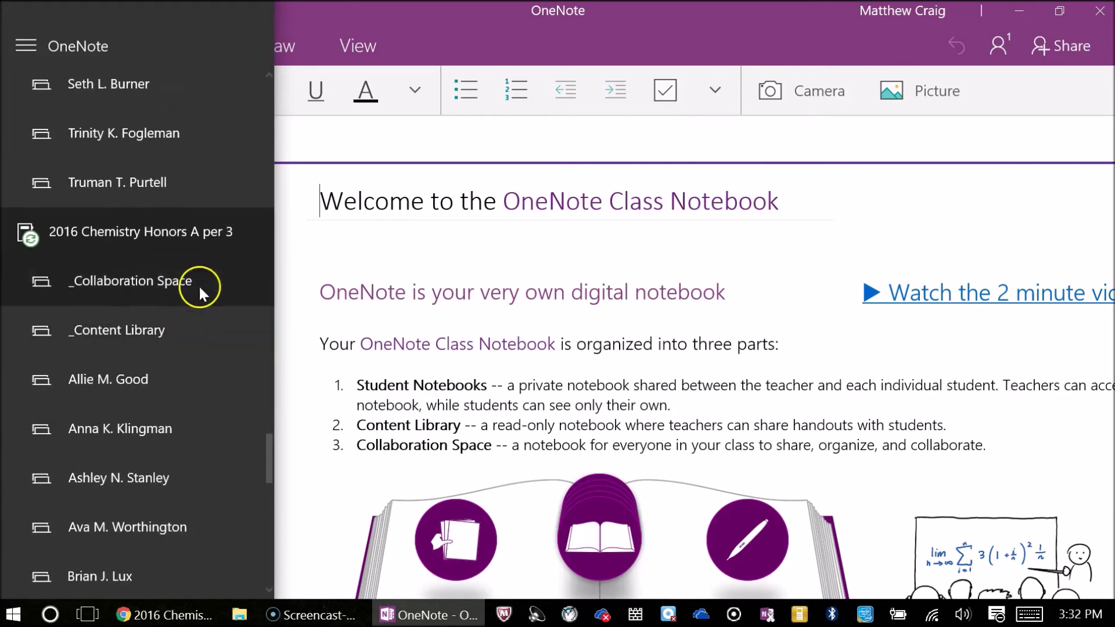
left_click(106, 235)
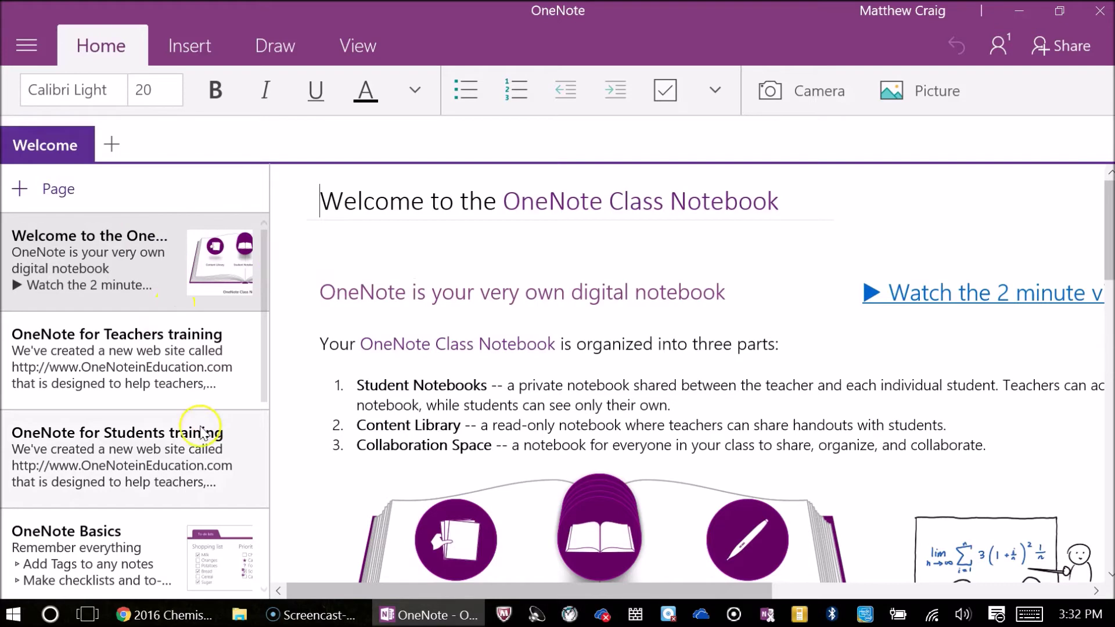
left_click(13, 616)
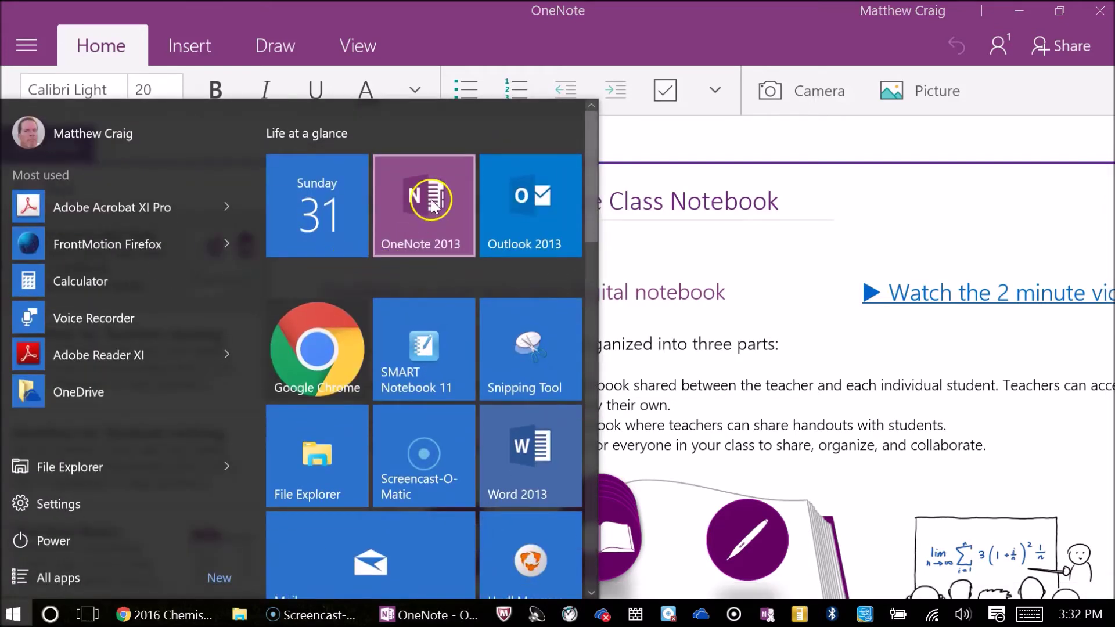
Launch OneNote 2013 and check which notebooks its dropdown lists.
left_click(433, 220)
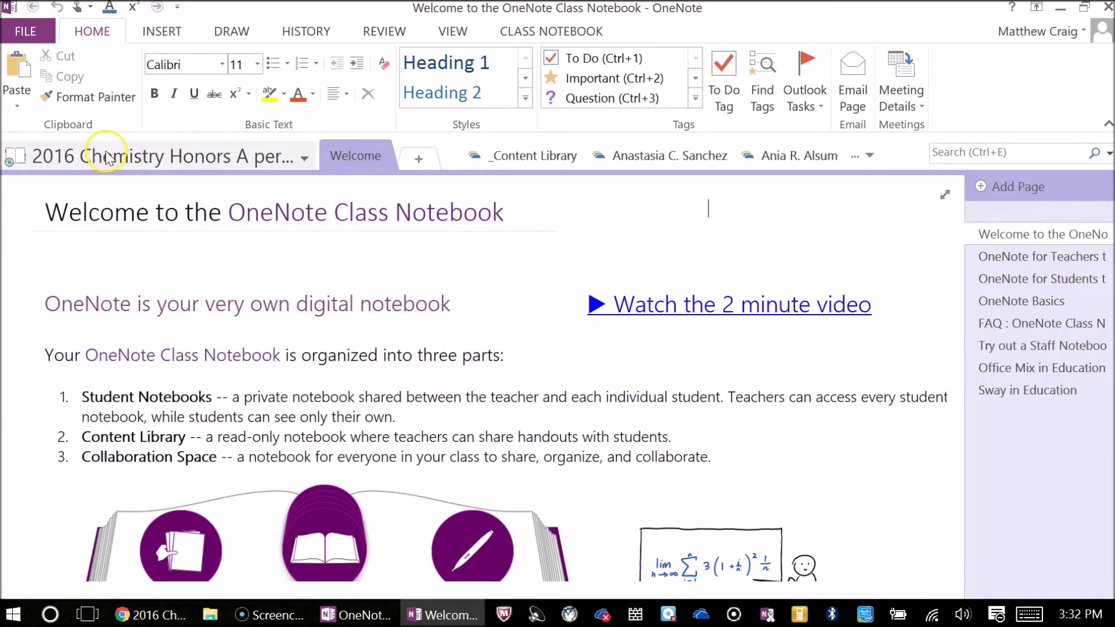
left_click(288, 157)
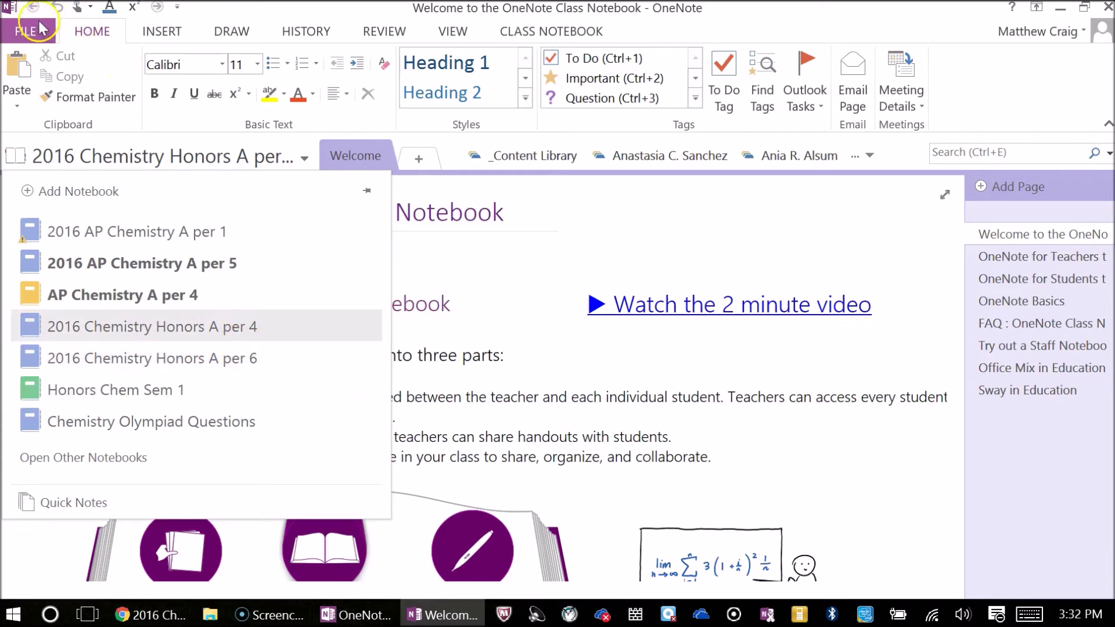
Browse the FILE > Open recent notebooks list, then return to the notebook page.
left_click(27, 36)
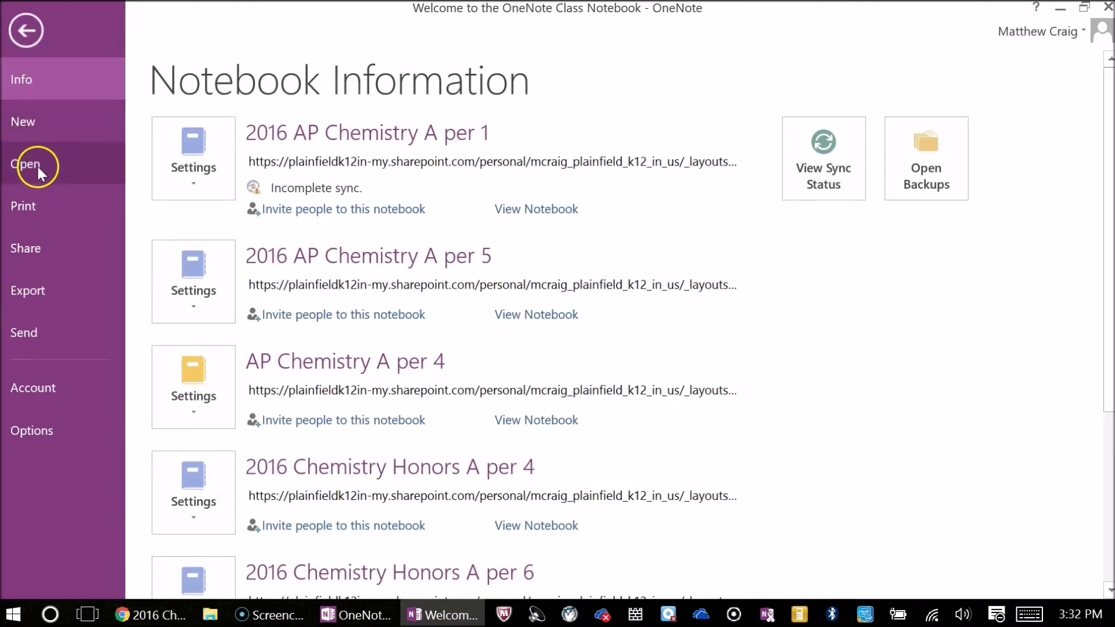
left_click(37, 165)
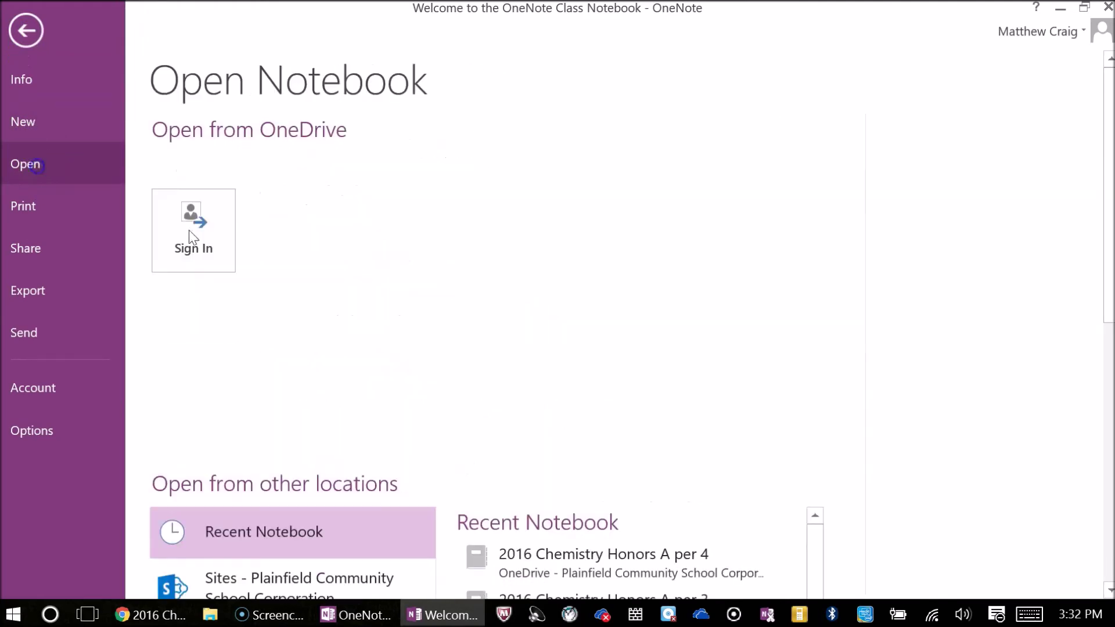
scroll(429, 424, "down", 2)
scroll(430, 422, "down", 3)
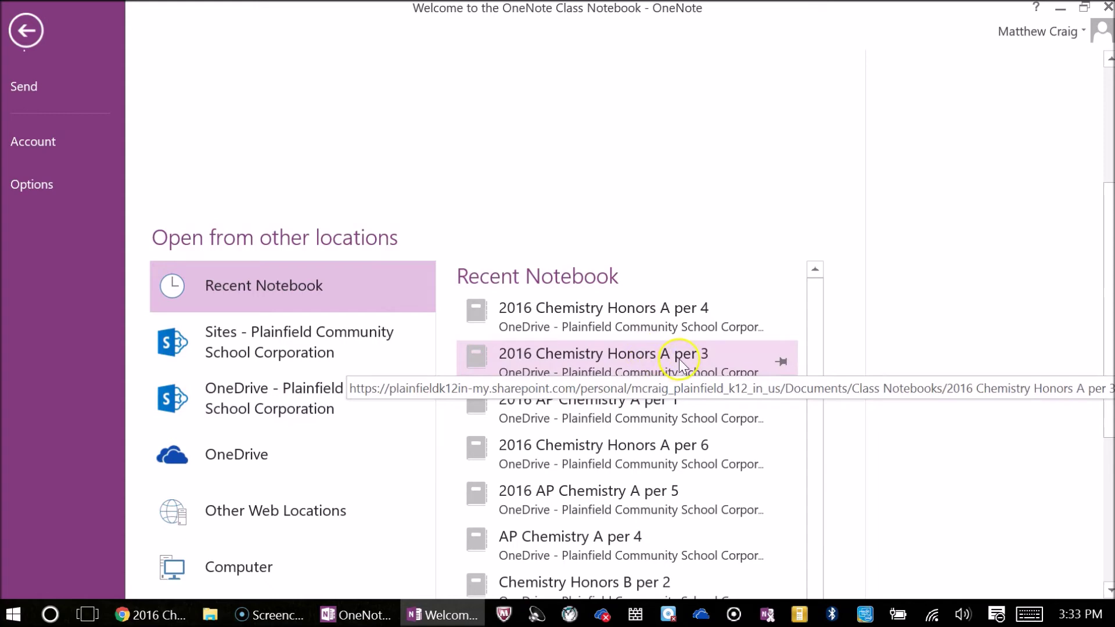
left_click(26, 30)
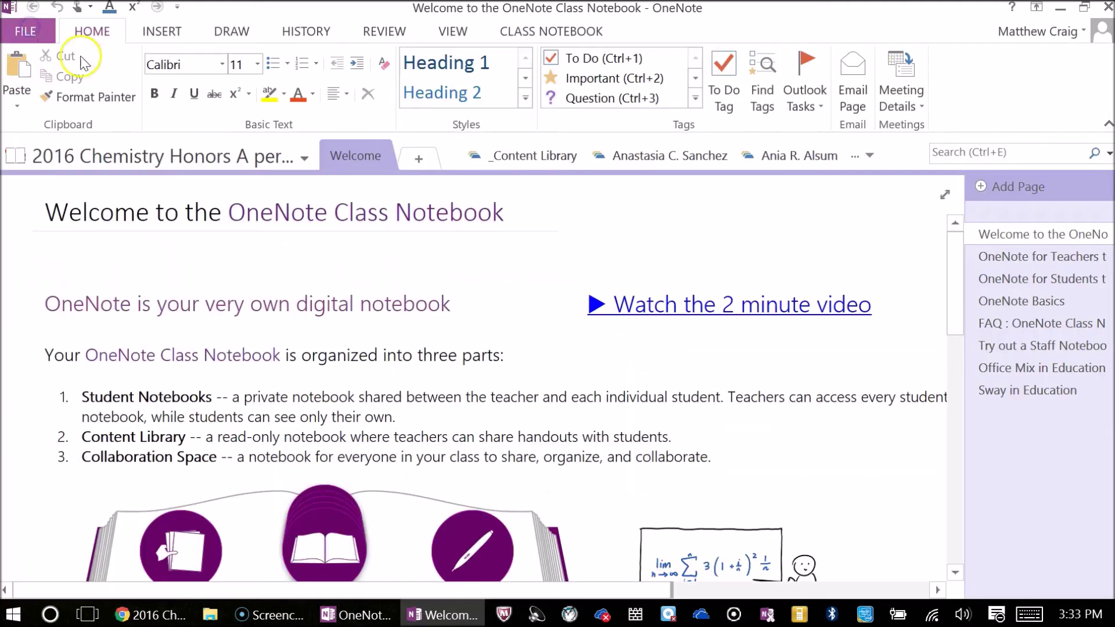
Open 2016 Chemistry Honors A per 3 from the FILE > Open Recent Notebooks list.
left_click(25, 32)
left_click(26, 164)
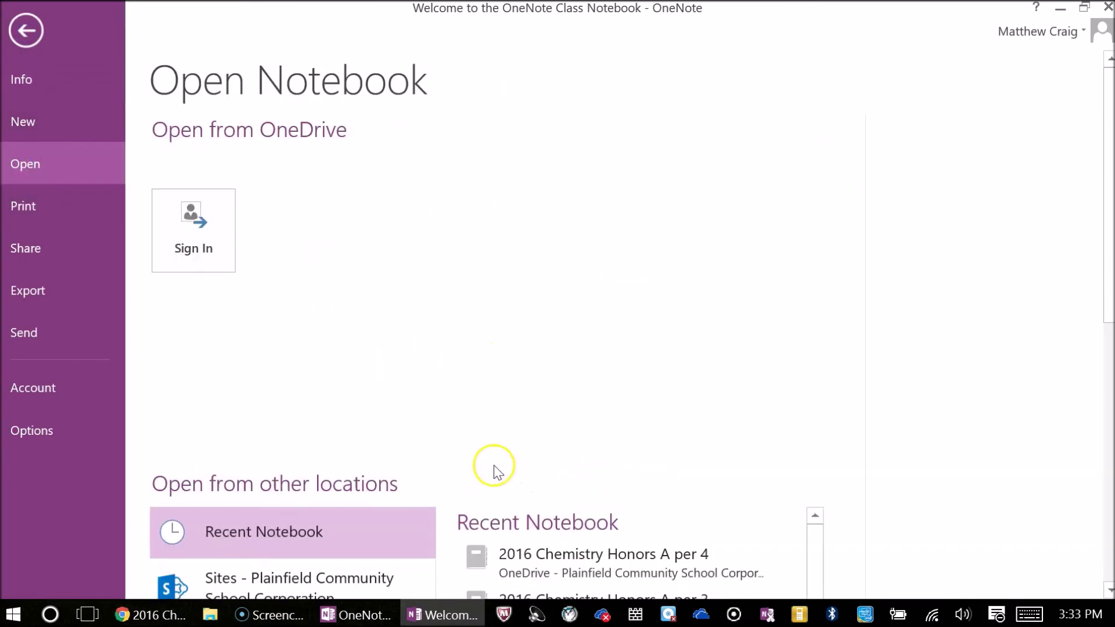
scroll(498, 472, "down", 5)
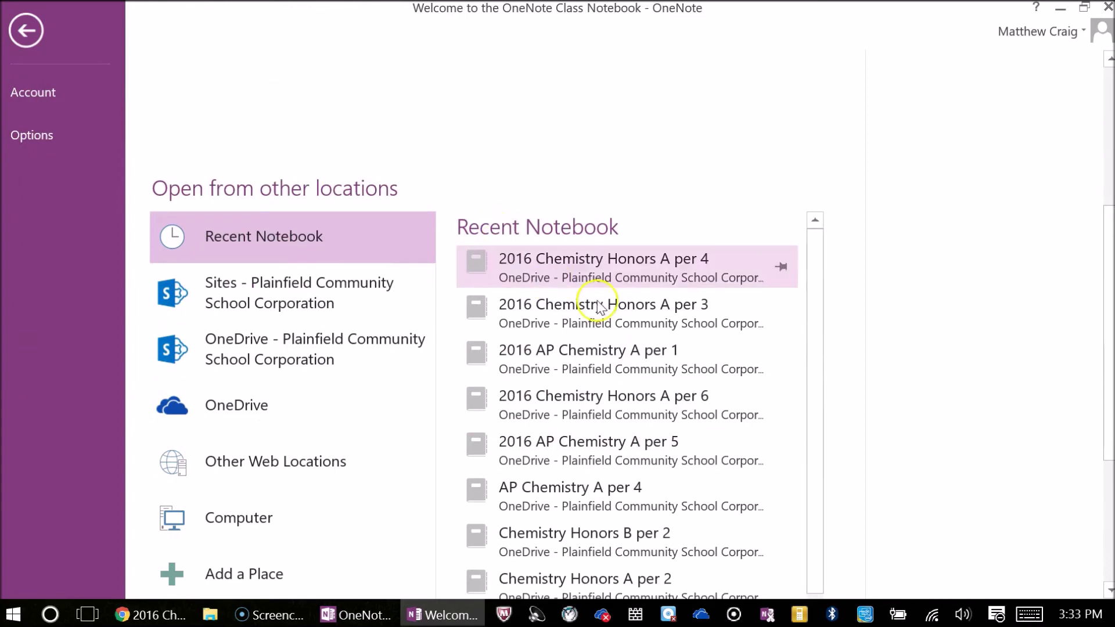
left_click(628, 310)
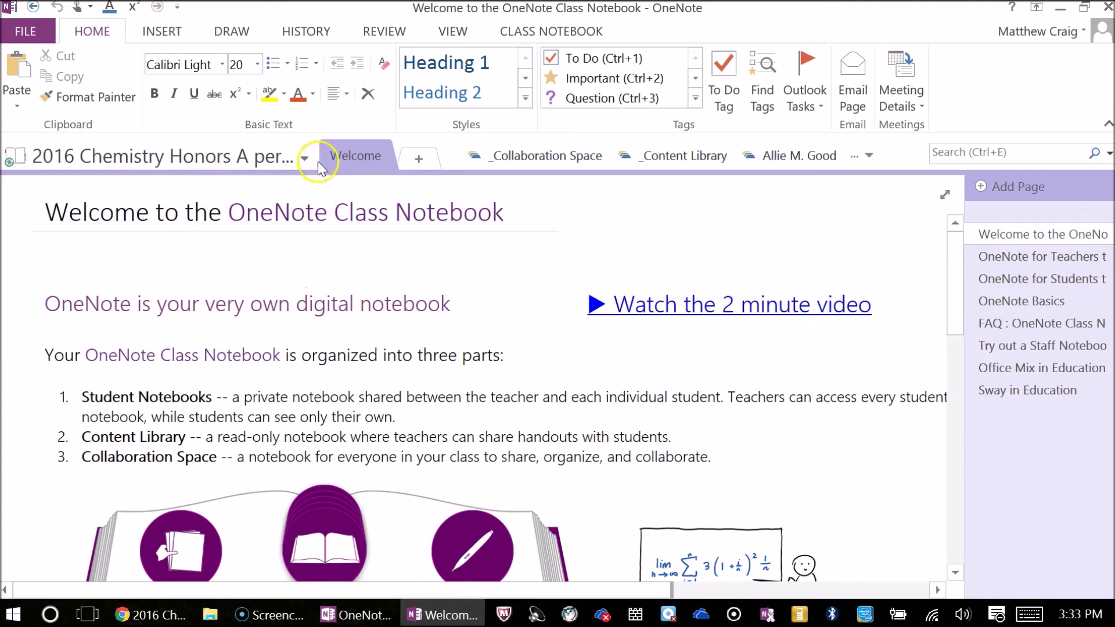
Drag 2016 Chemistry Honors A per 3 above per 4 in the notebook dropdown and close it.
left_click(301, 157)
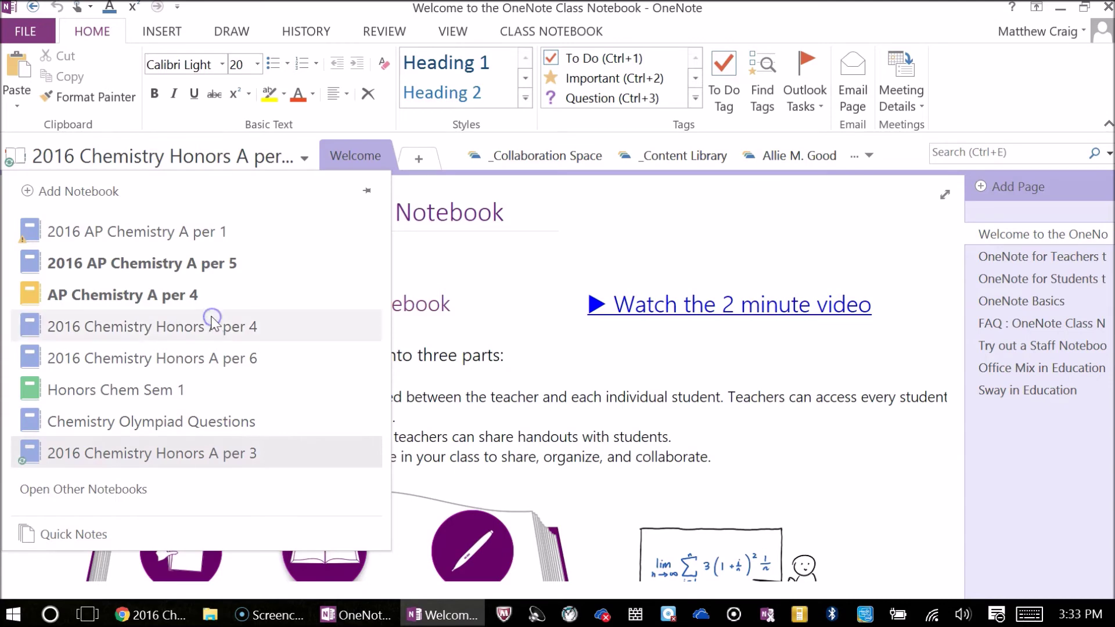
left_click_drag(212, 319, 215, 323)
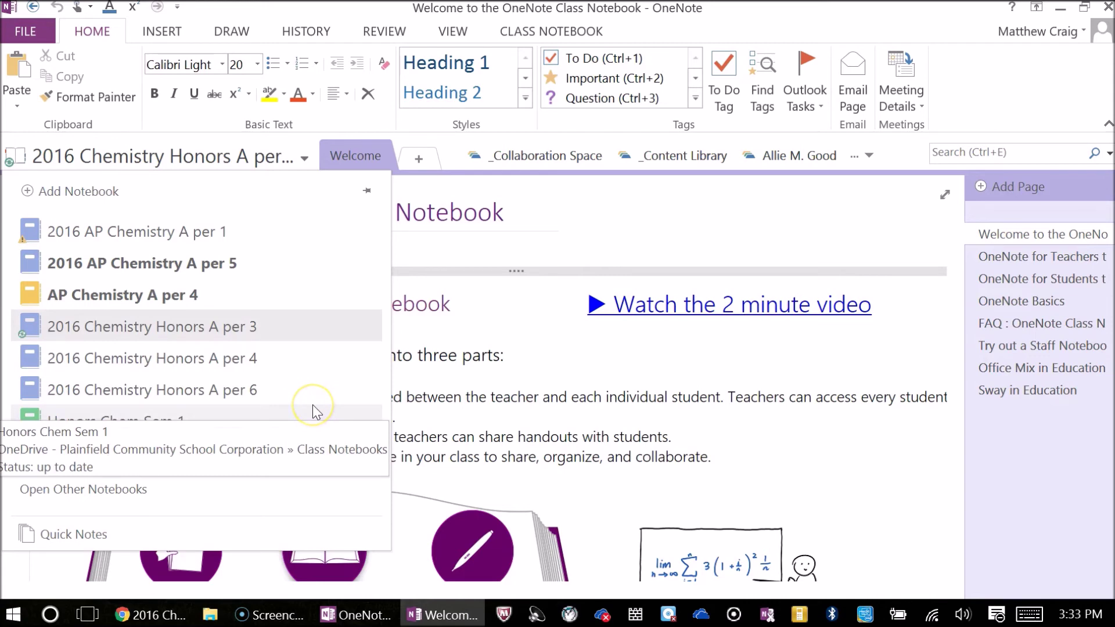
left_click(602, 253)
Minimize both OneNote windows and dismiss the 'opening your notebook' notice.
left_click(1061, 8)
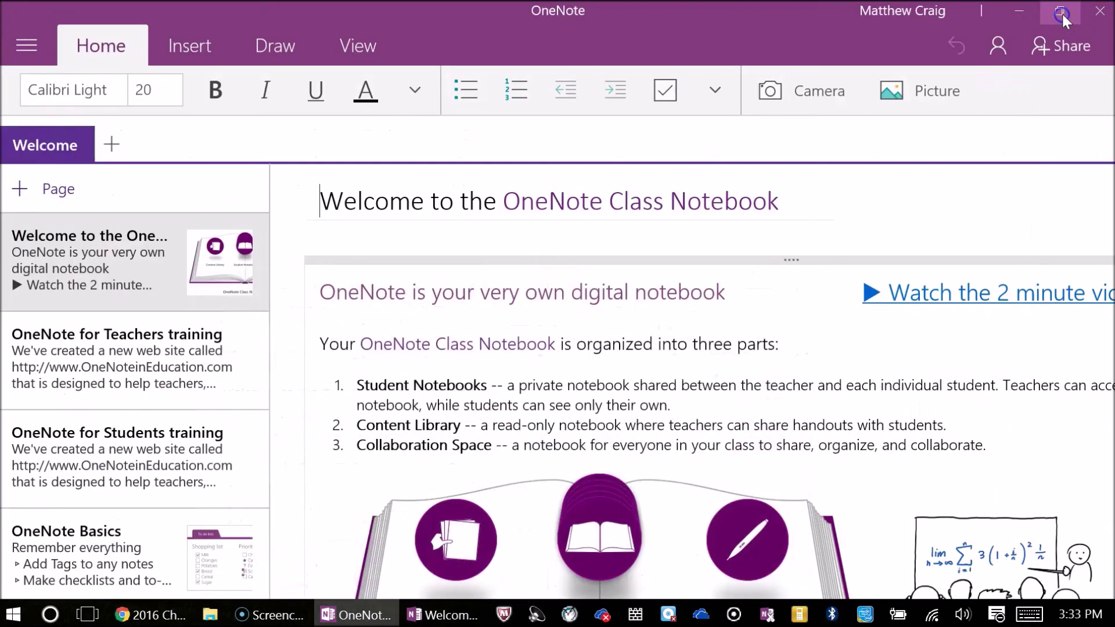
left_click(1029, 15)
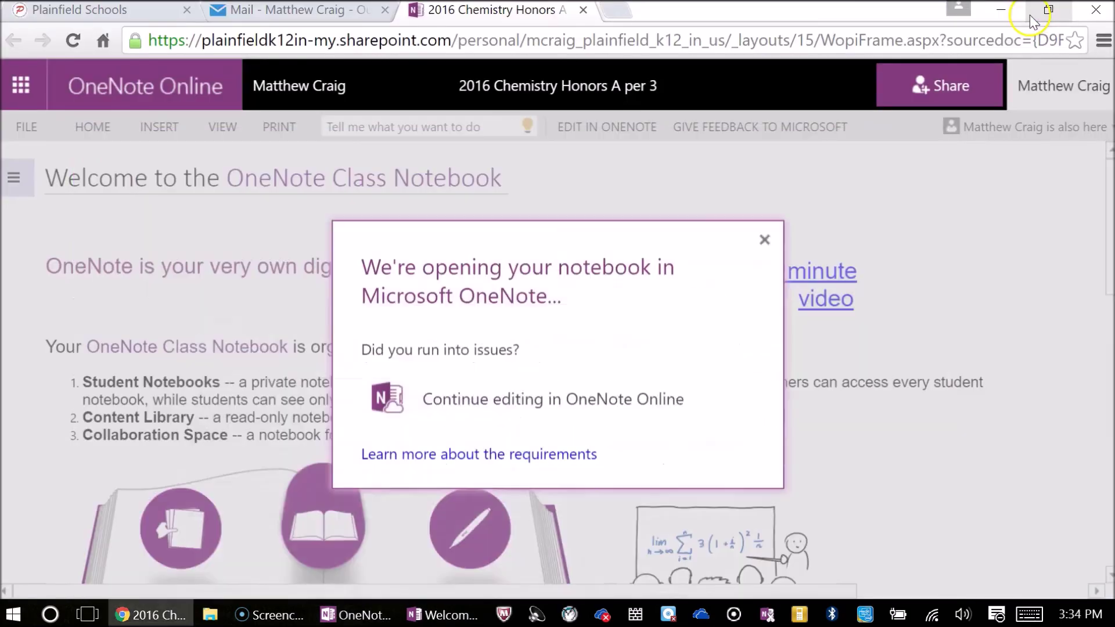
left_click(765, 239)
Go to OneDrive Files through the app launcher and start syncing the documents library.
left_click(31, 95)
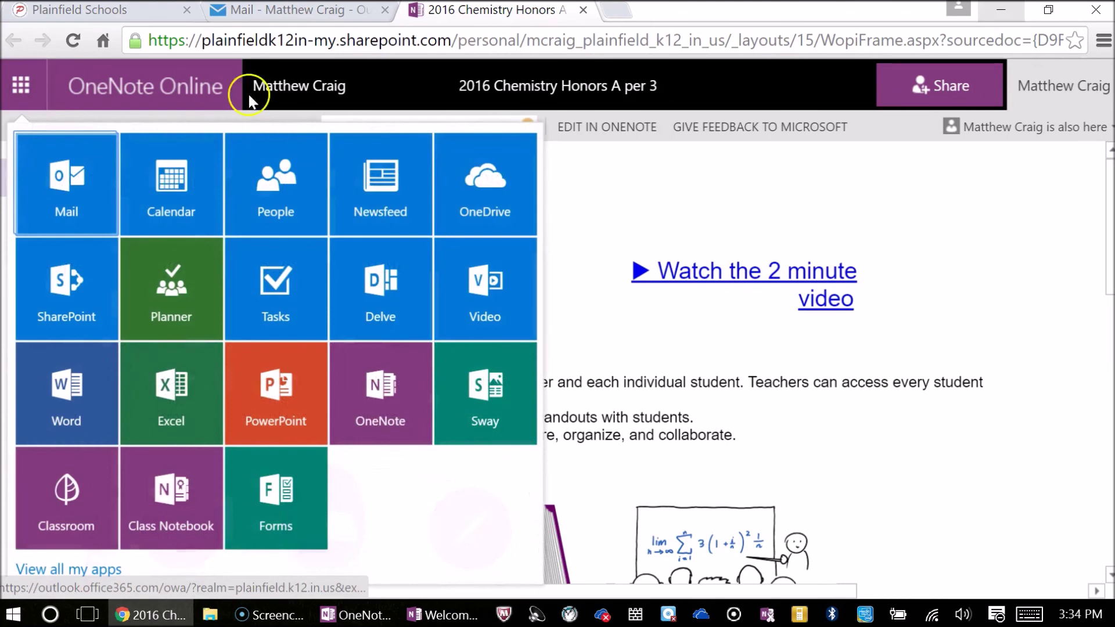
left_click(487, 204)
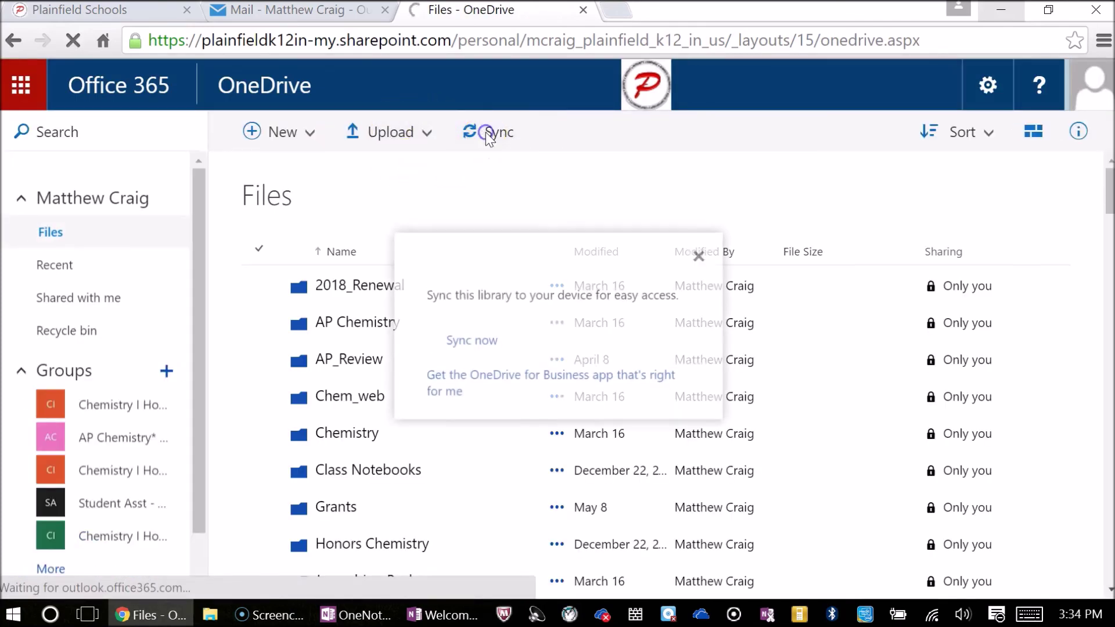
left_click(488, 346)
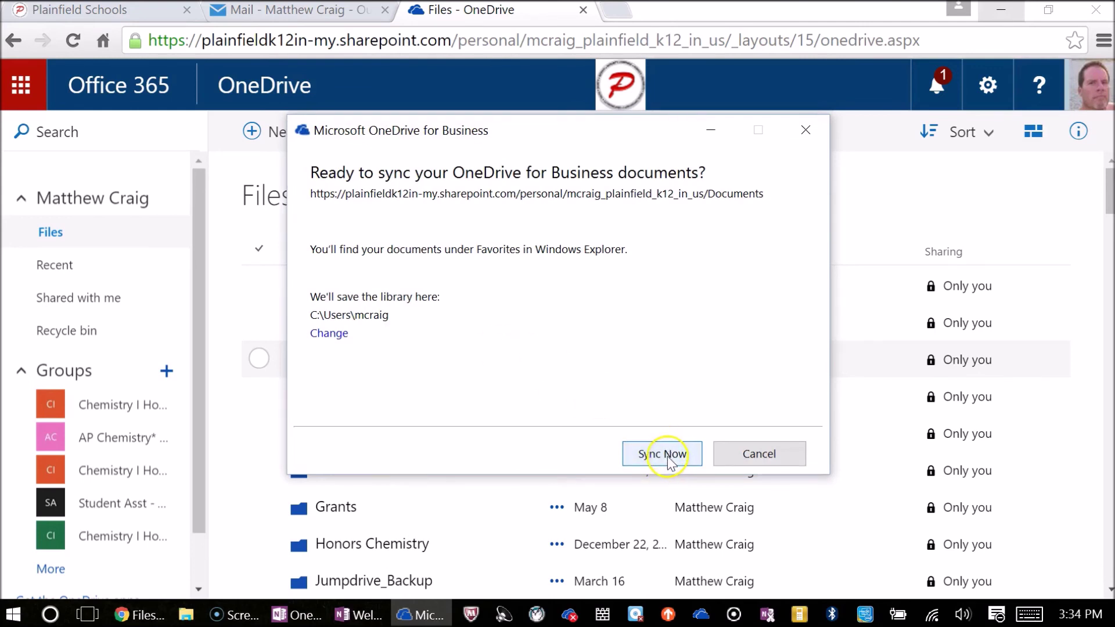
left_click(668, 456)
left_click(784, 454)
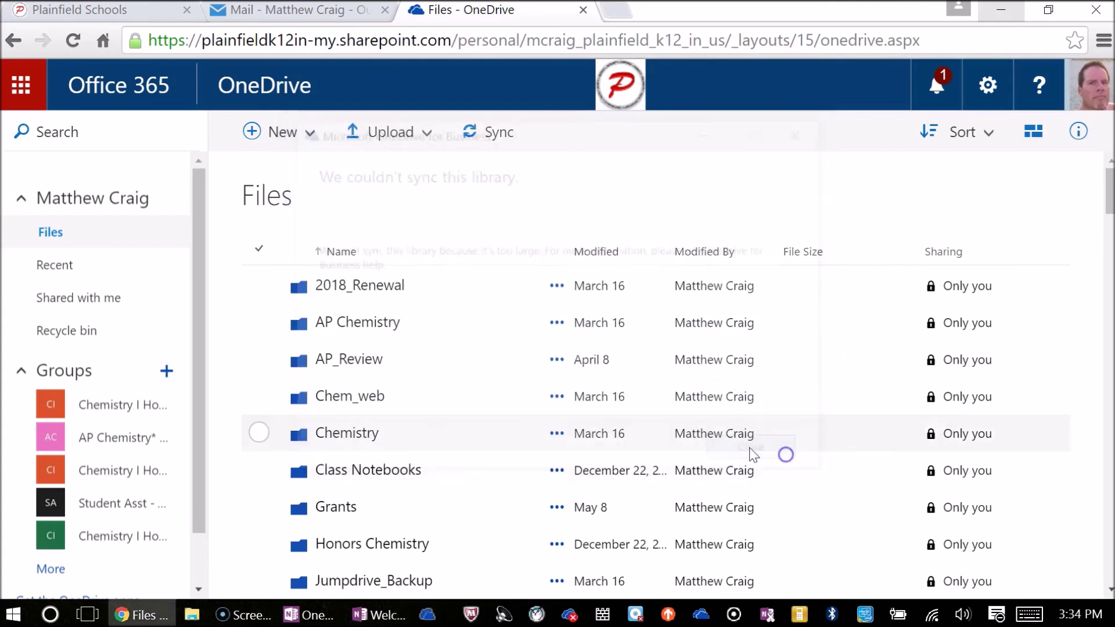